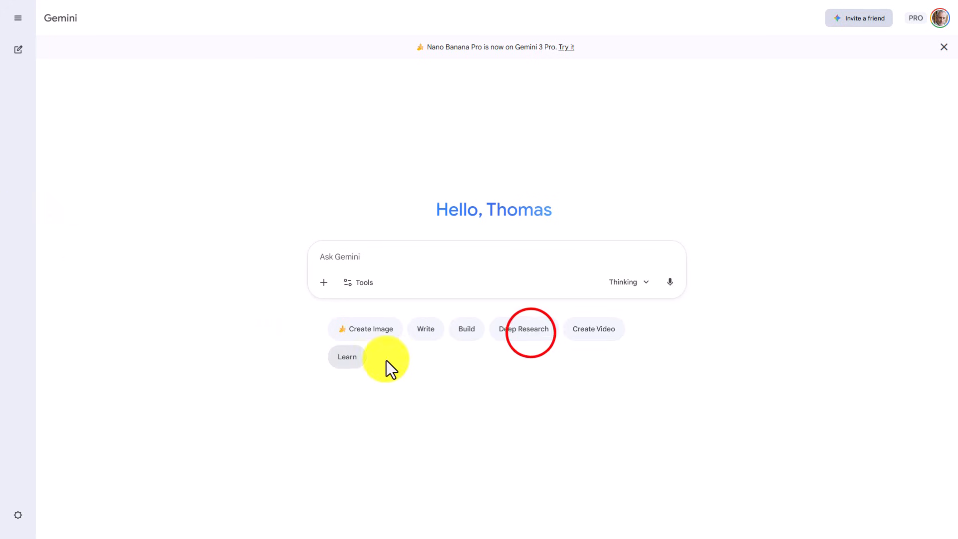
- Submit the Deep Research prompt "How to Generate Last Minute Holiday Sales of Digital Products Using AI with No Audience or List"
{"action": "left_click", "coordinate": [526, 330]}
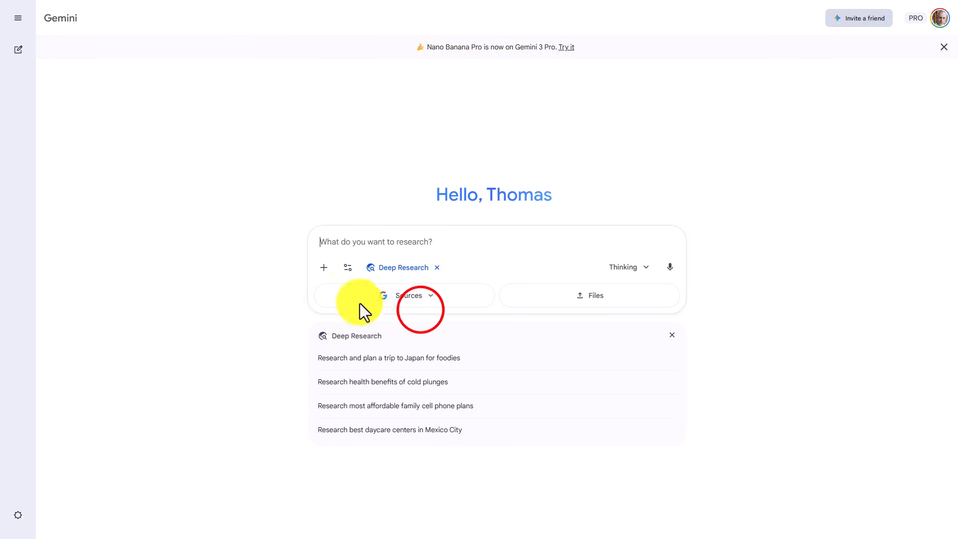
{"action": "left_click", "coordinate": [419, 300]}
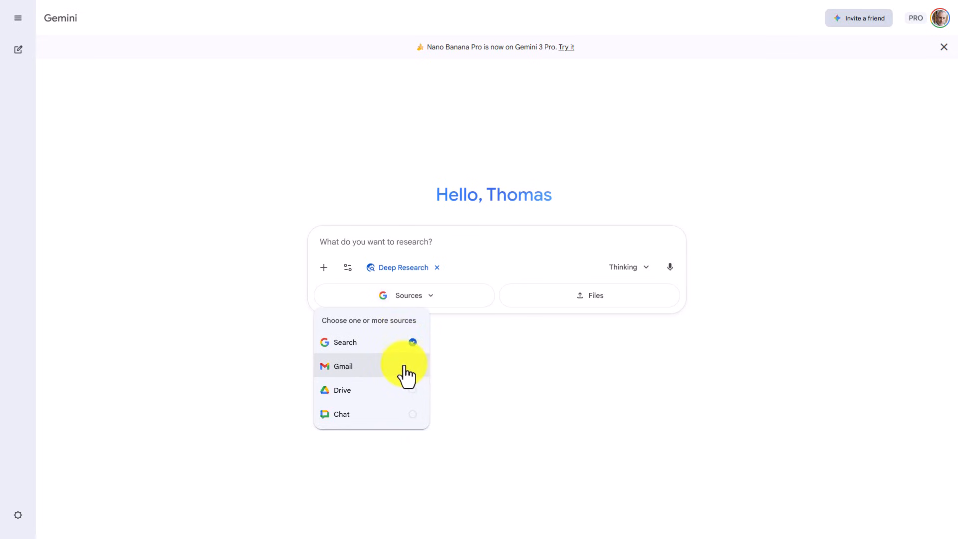
{"action": "left_click", "coordinate": [552, 340]}
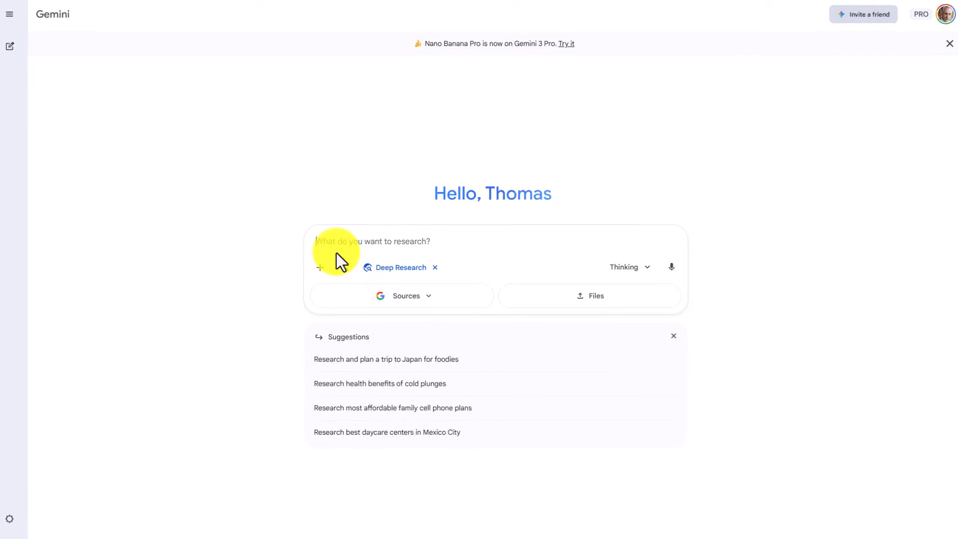
{"action": "type", "text": "How to Generate Last Minute Holiday Sales of Digital Products Using AI with No Audience or List"}
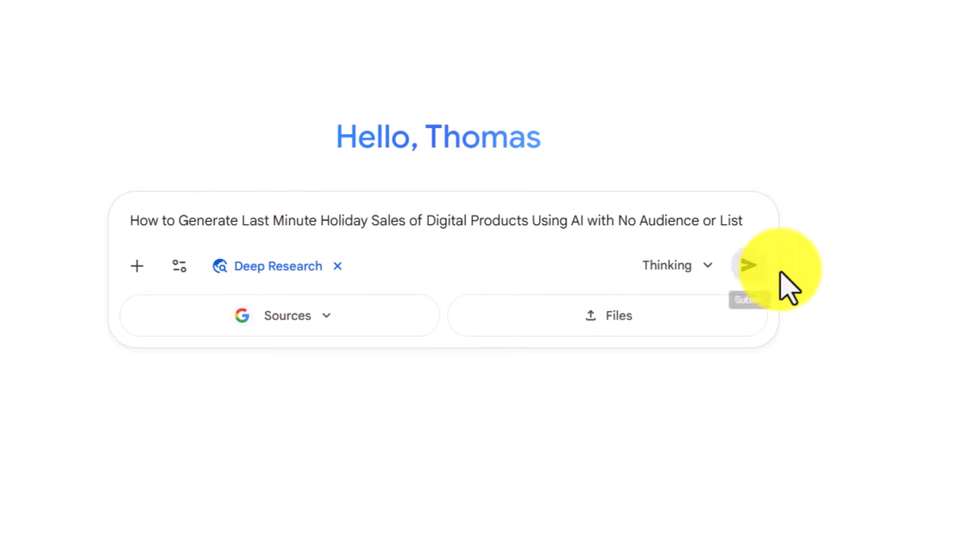
{"action": "left_click", "coordinate": [748, 266]}
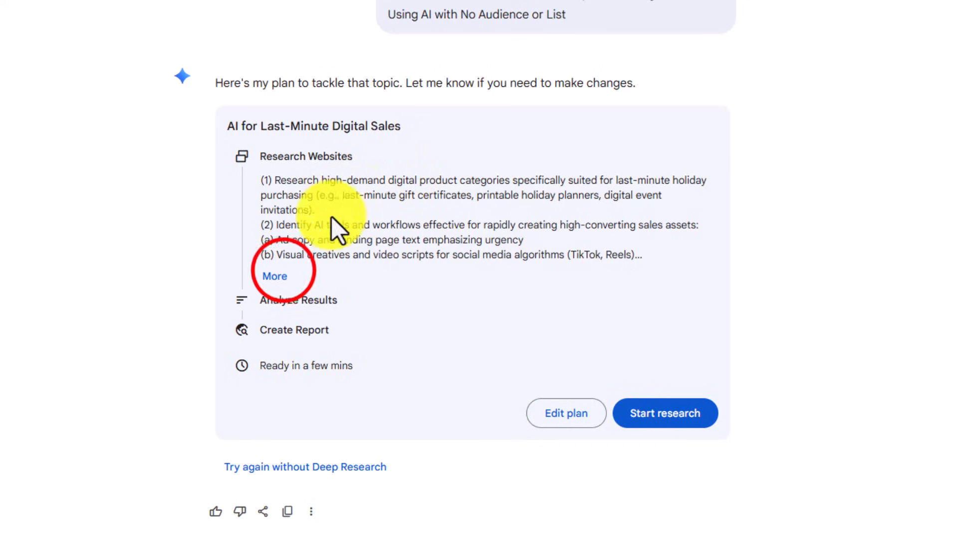
- Expand the proposed research plan to its full list of points and start the research
{"action": "left_click", "coordinate": [274, 276]}
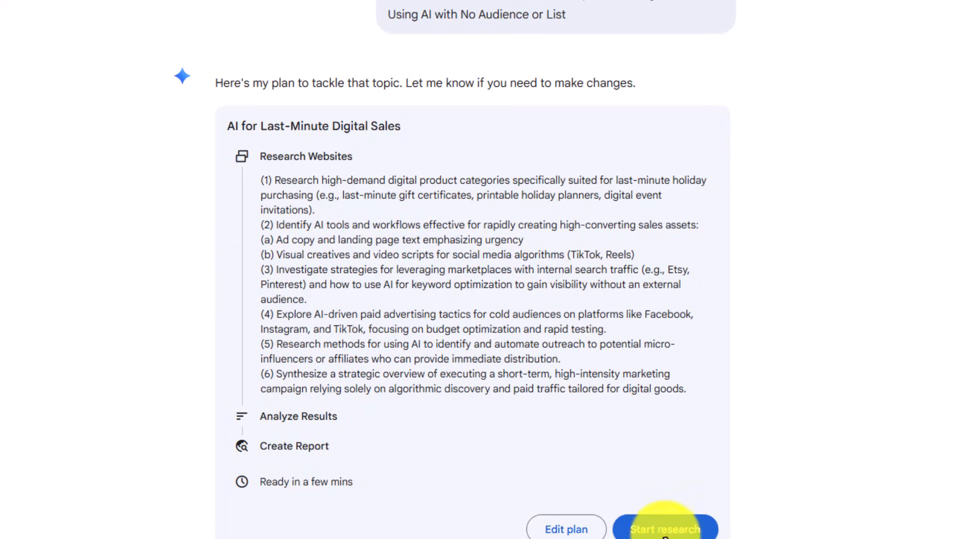
{"action": "left_click", "coordinate": [661, 530]}
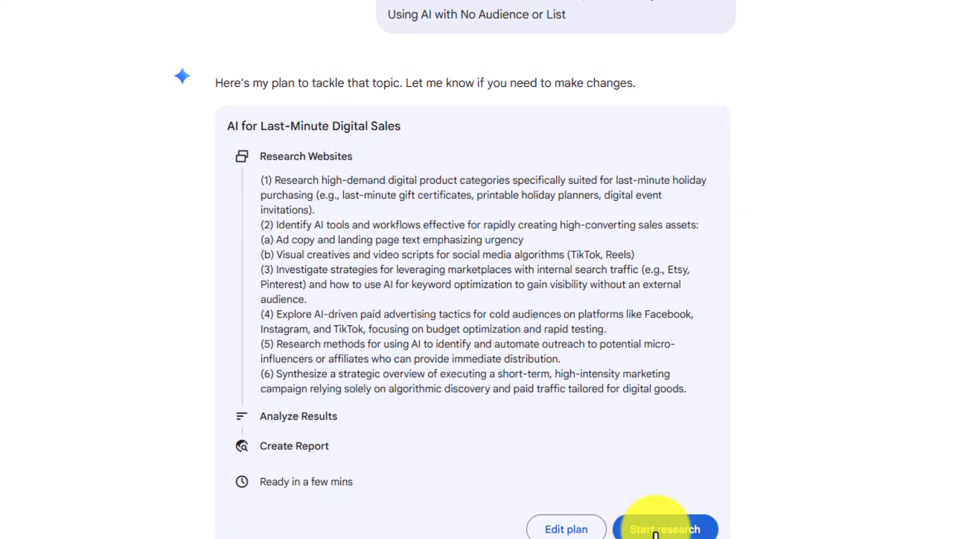
{"action": "left_click", "coordinate": [654, 531]}
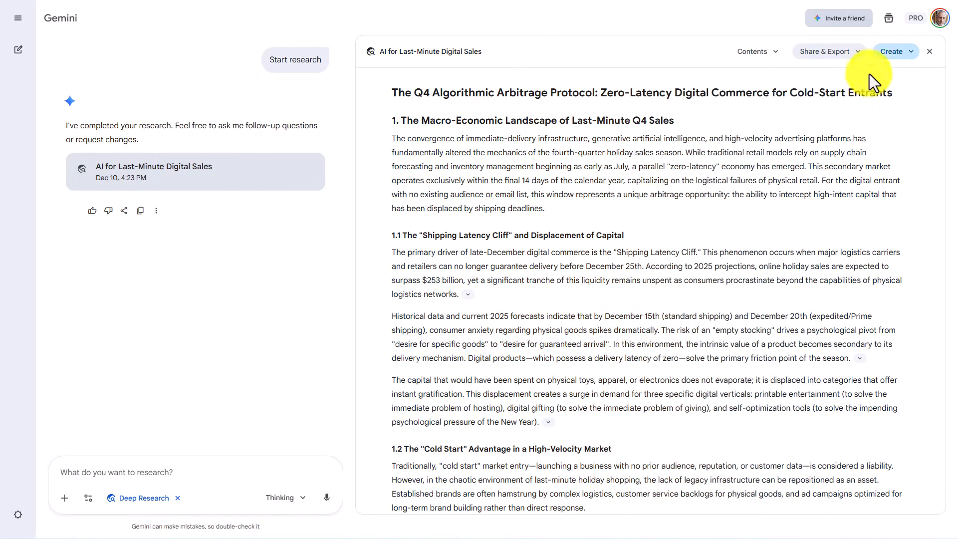
- Generate an Audio Overview from the finished research report
{"action": "left_click", "coordinate": [909, 54]}
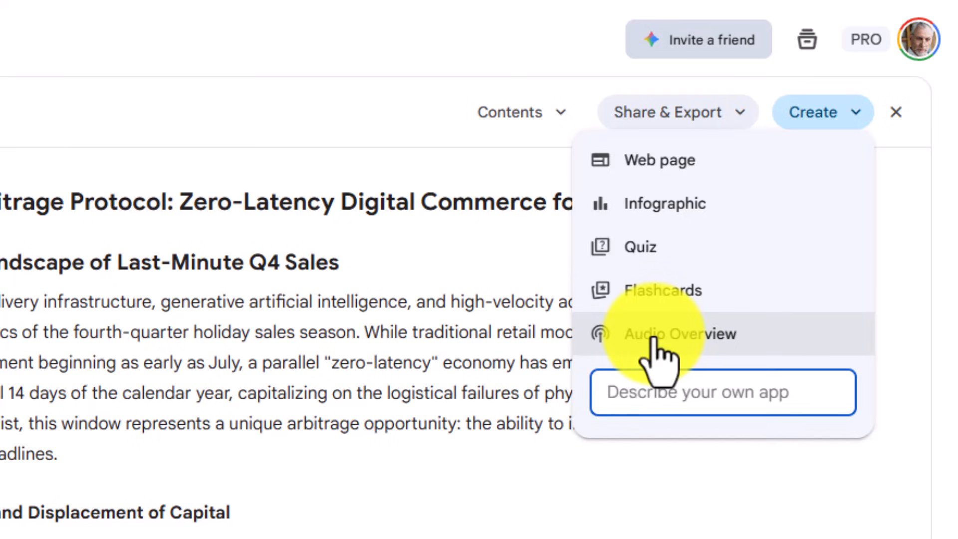
{"action": "left_click", "coordinate": [653, 335]}
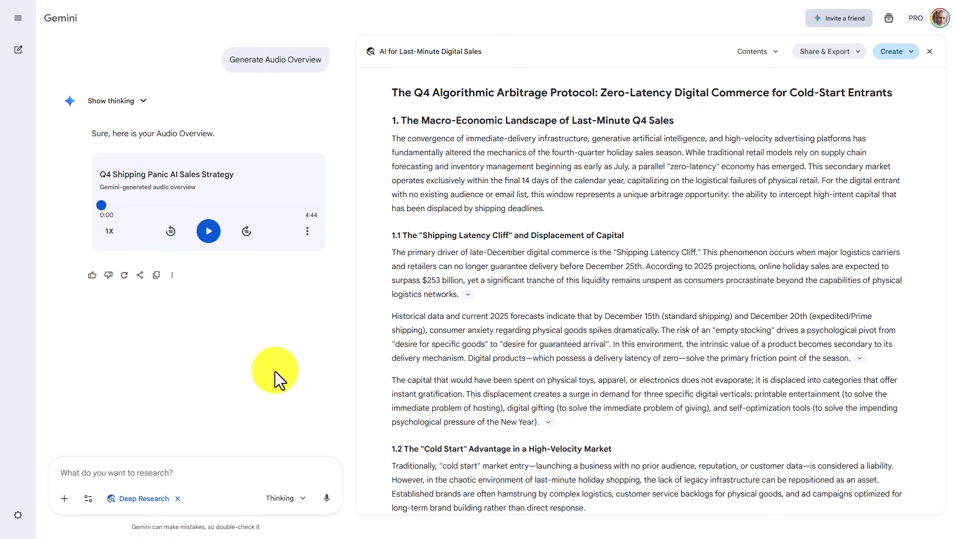
- Skim the research report and listen to the beginning of its generated audio overview
{"action": "left_click", "coordinate": [782, 202]}
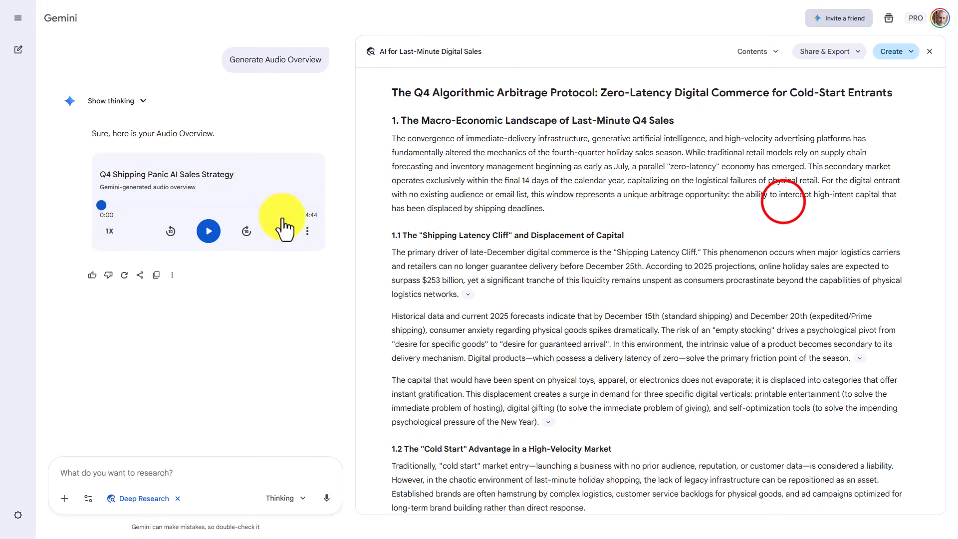
{"action": "scroll", "coordinate": [779, 203], "scroll_direction": "down", "scroll_amount": 20}
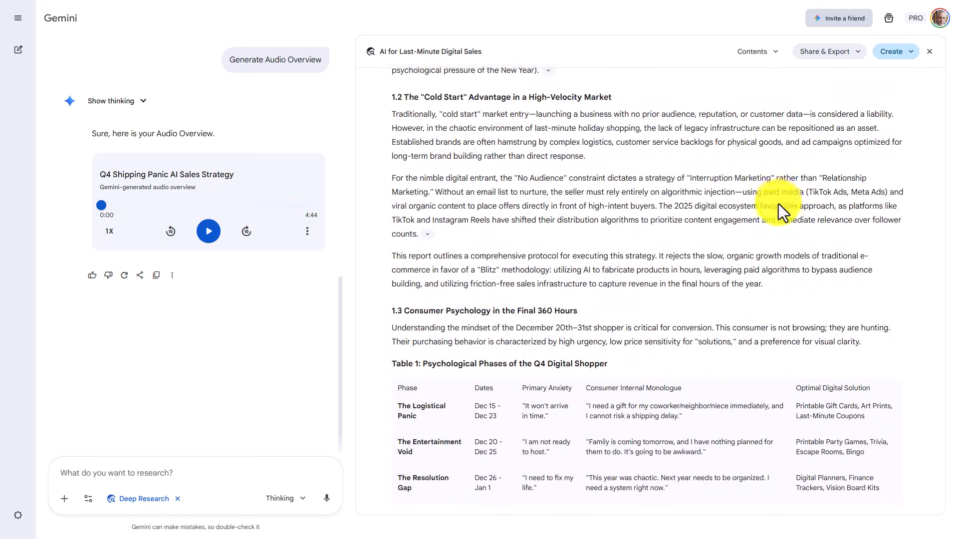
{"action": "scroll", "coordinate": [777, 204], "scroll_direction": "down", "scroll_amount": 20}
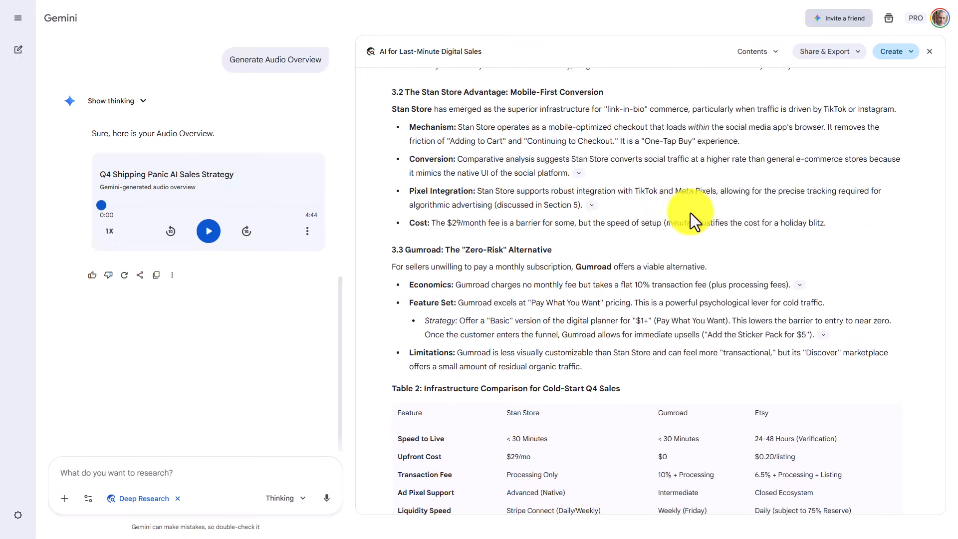
{"action": "scroll", "coordinate": [756, 353], "scroll_direction": "up", "scroll_amount": 20}
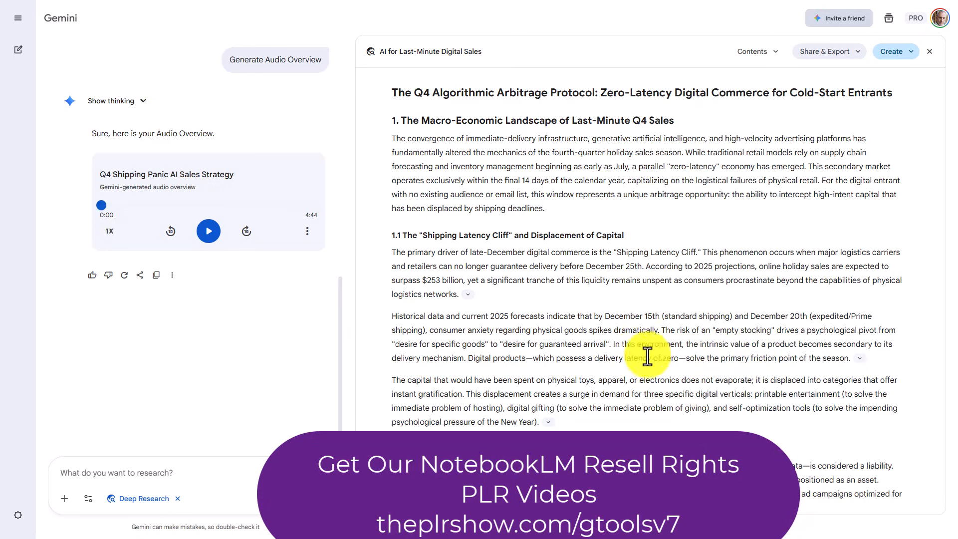
{"action": "left_click", "coordinate": [208, 237]}
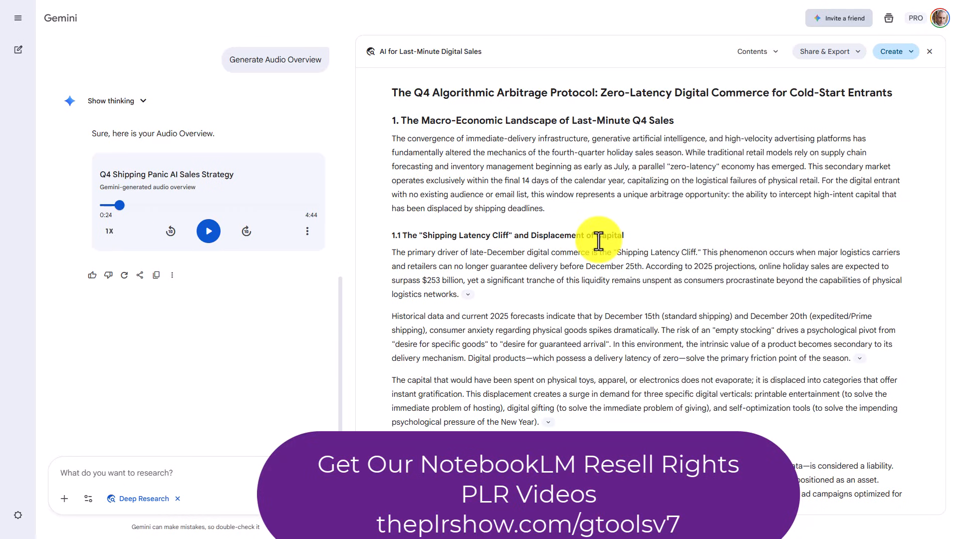
- Export the research report to Google Docs
{"action": "left_click", "coordinate": [853, 55]}
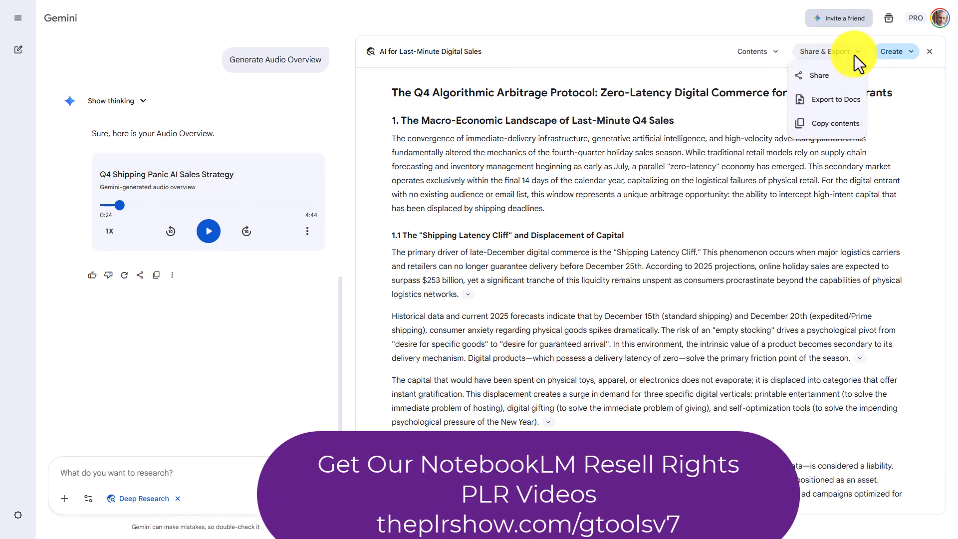
{"action": "left_click", "coordinate": [822, 102]}
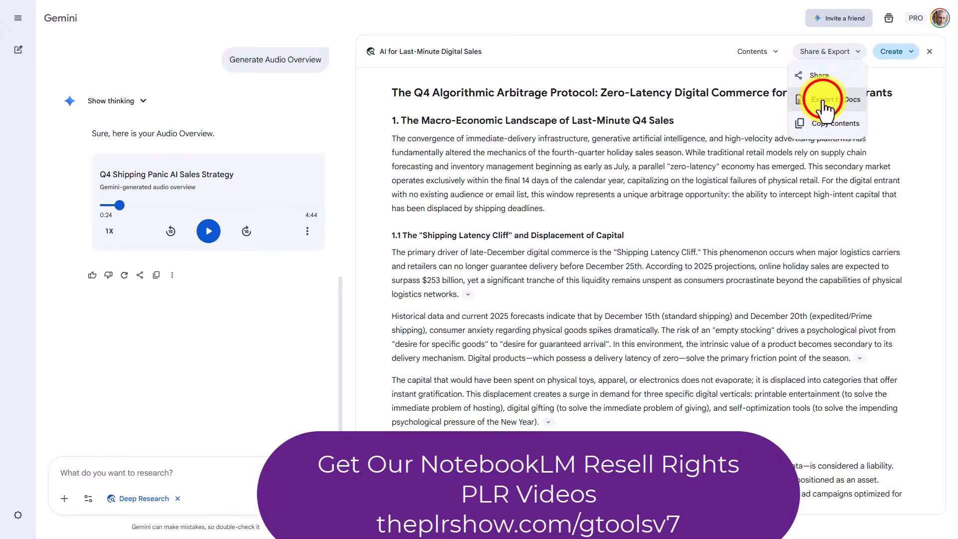
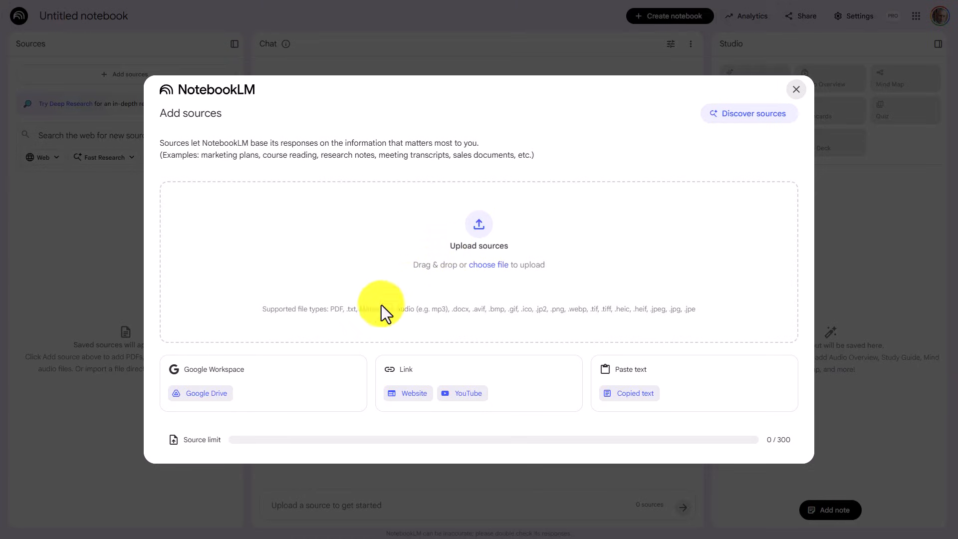
- In a new NotebookLM notebook, add the "AI for Last-Minute Digital Sales" document from Google Drive as a source
{"action": "left_click", "coordinate": [210, 396]}
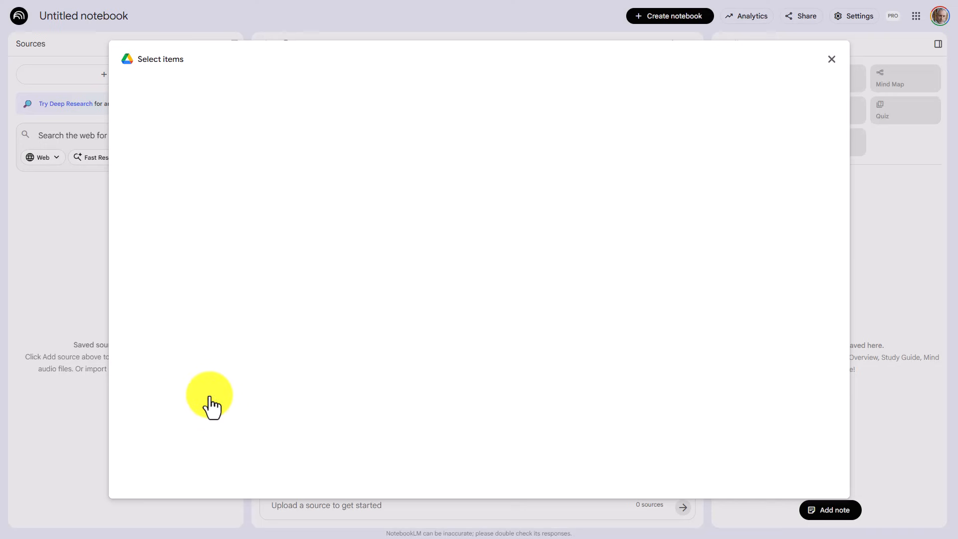
{"action": "left_click", "coordinate": [175, 202]}
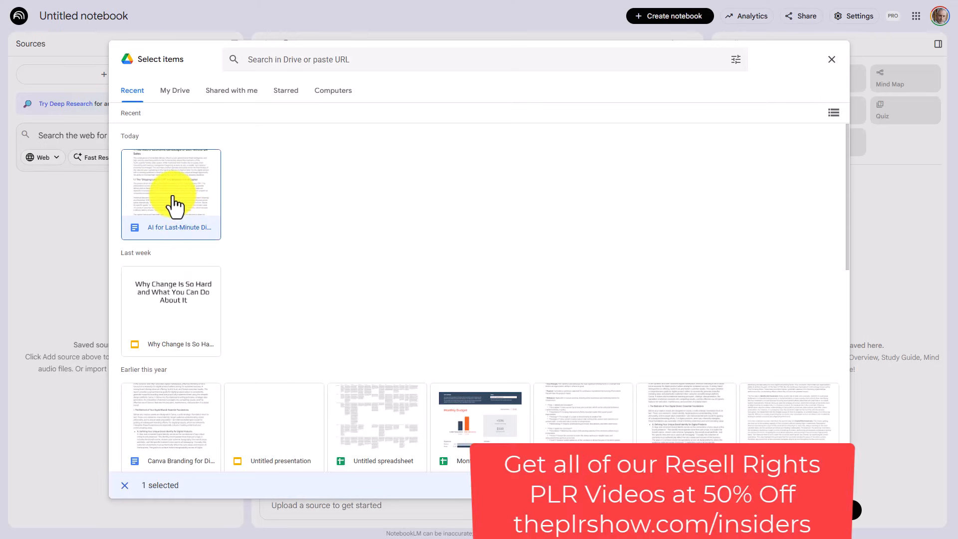
{"action": "left_click", "coordinate": [813, 487]}
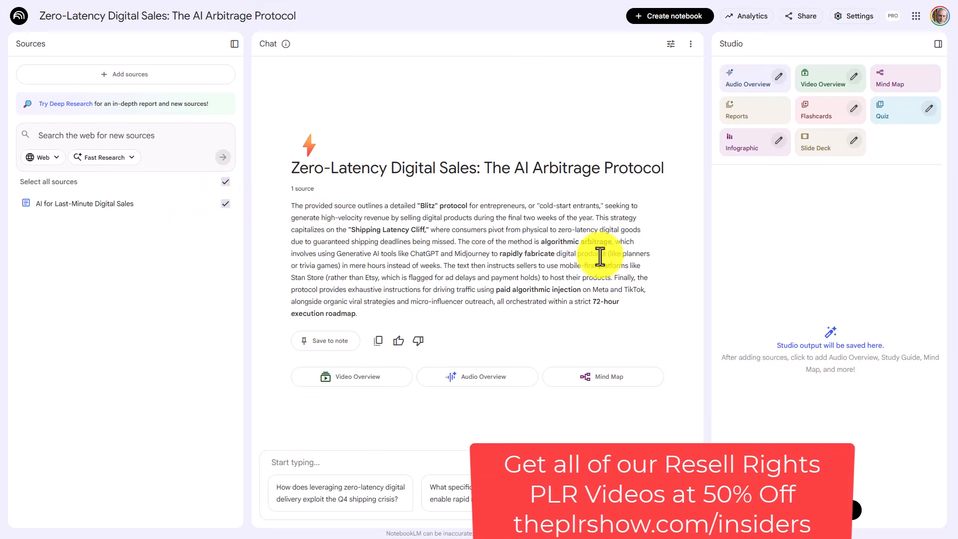
- Generate a Long Deep Dive Audio Overview with the focus "Explain in plain language what this report means to online information and expertise marketers."
{"action": "left_click", "coordinate": [778, 77]}
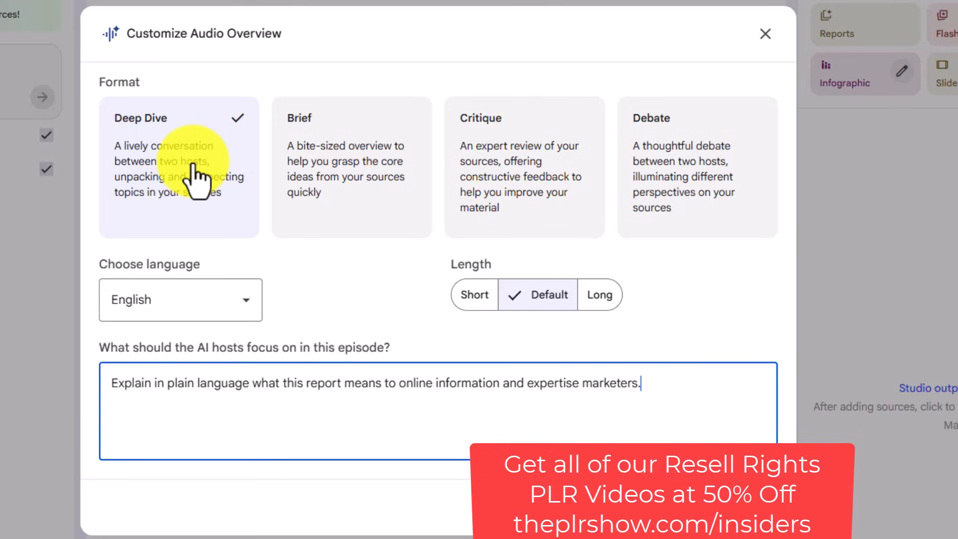
{"action": "left_click", "coordinate": [600, 299]}
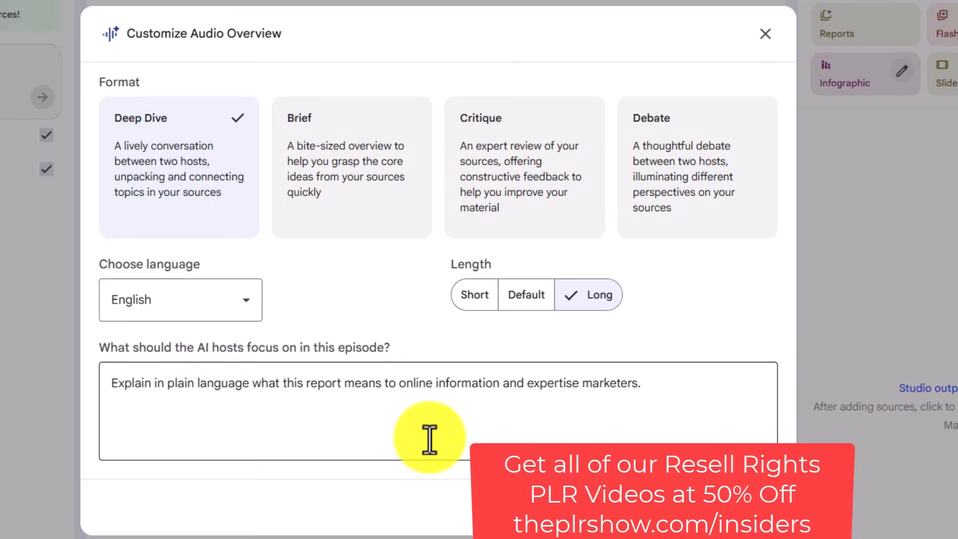
{"action": "left_click", "coordinate": [733, 525]}
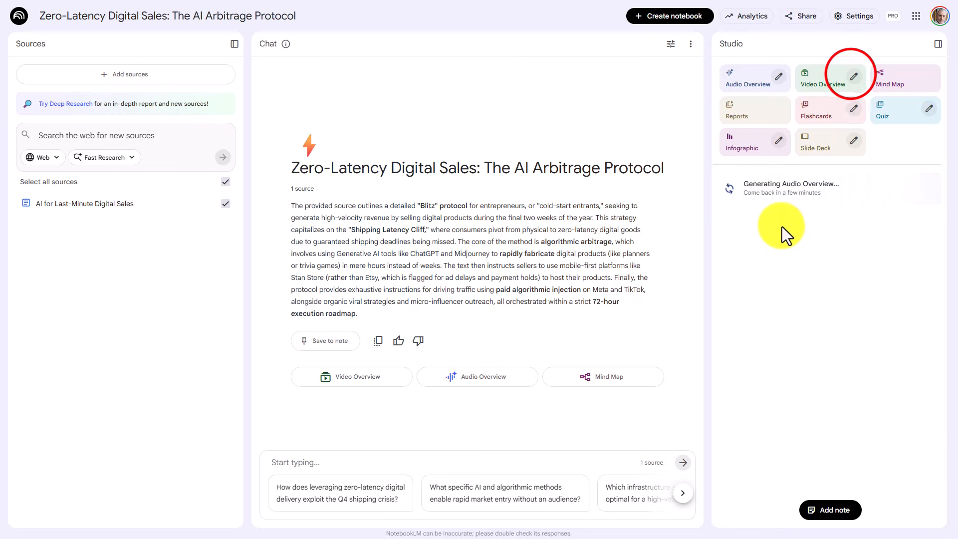
- Generate an Explainer Video Overview, style Auto-select, with the focus "Explain in plain language what this means for an online information and expertise marketer."
{"action": "left_click", "coordinate": [851, 75]}
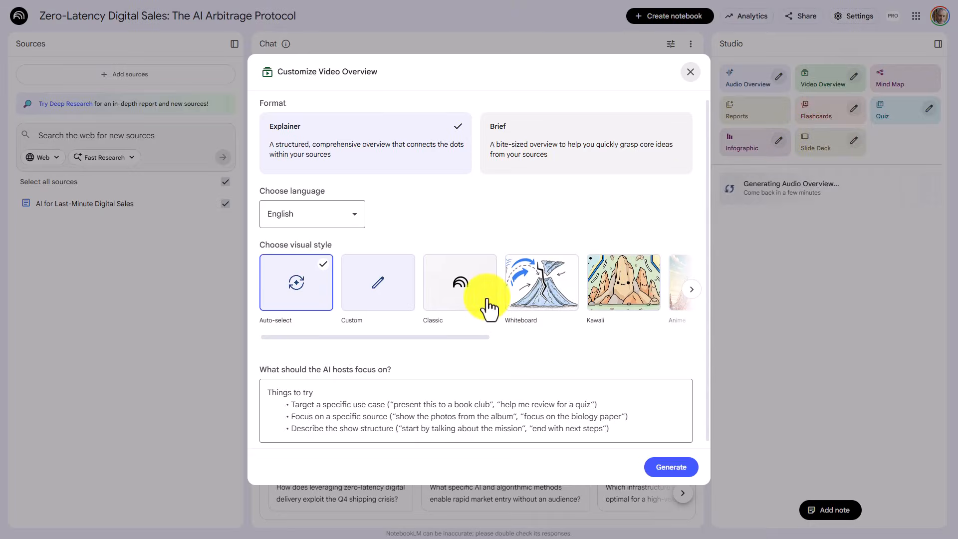
{"action": "left_click", "coordinate": [301, 288]}
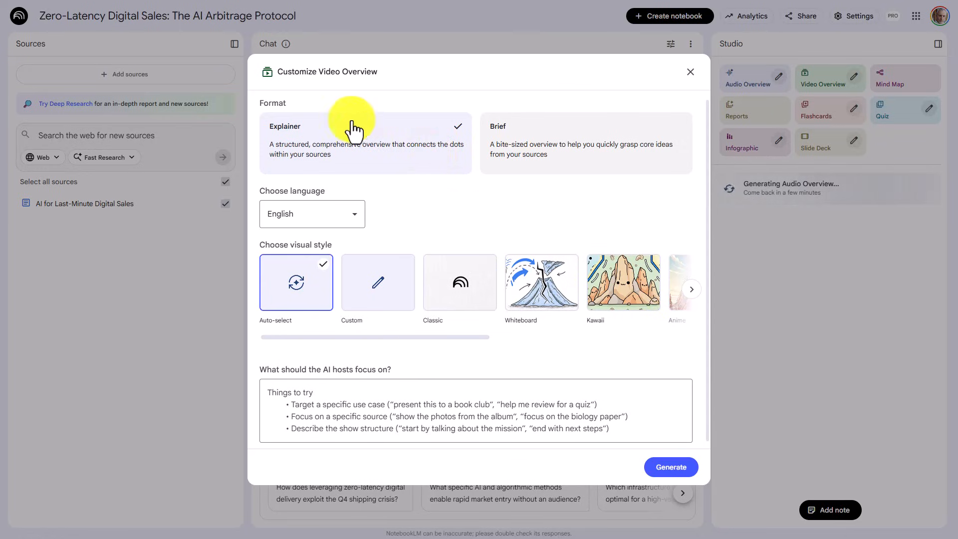
{"action": "left_click", "coordinate": [402, 404]}
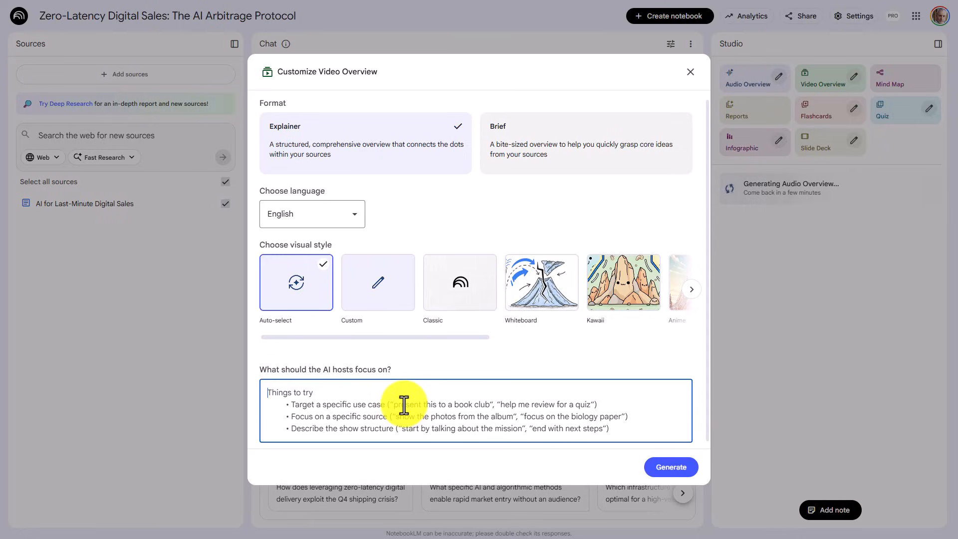
{"action": "type", "text": "Explain in plain language what this means for an online information and expertise marketer."}
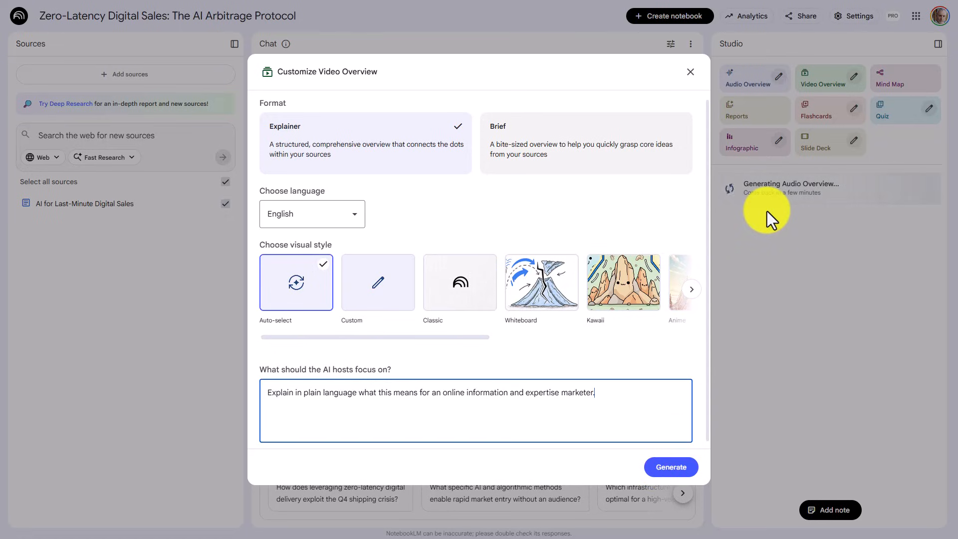
{"action": "left_click", "coordinate": [665, 468]}
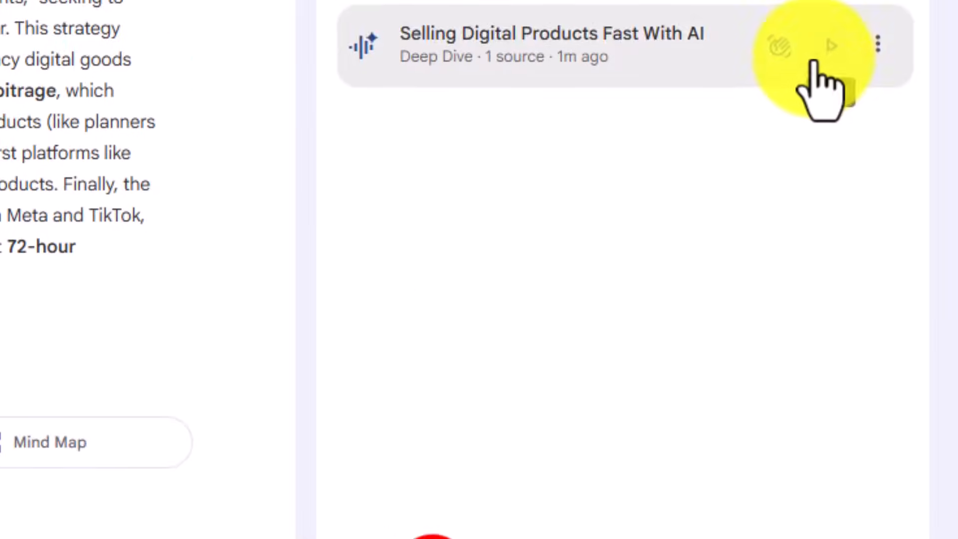
- Briefly play the generated Deep Dive audio, and open the Explainer video to preview a point midway through it
{"action": "left_click", "coordinate": [828, 48]}
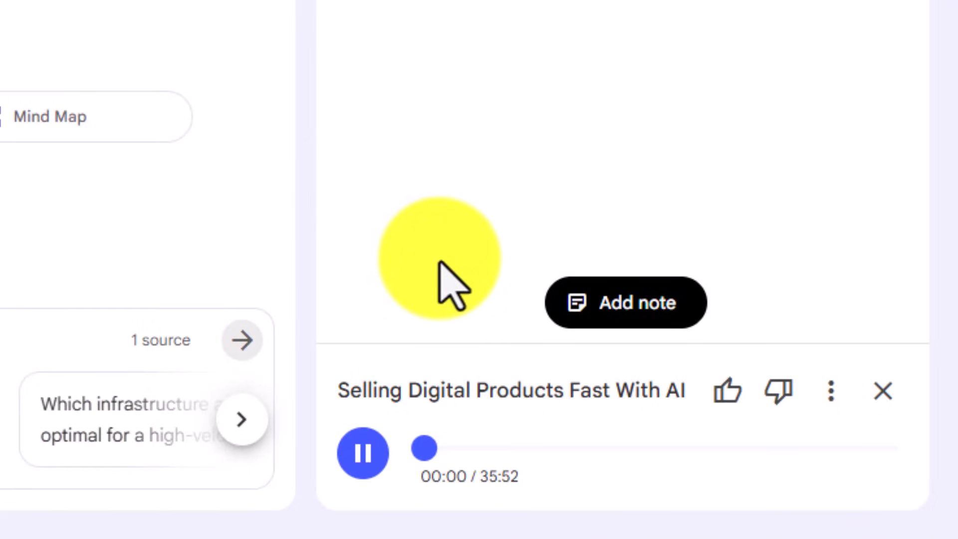
{"action": "left_click", "coordinate": [362, 452]}
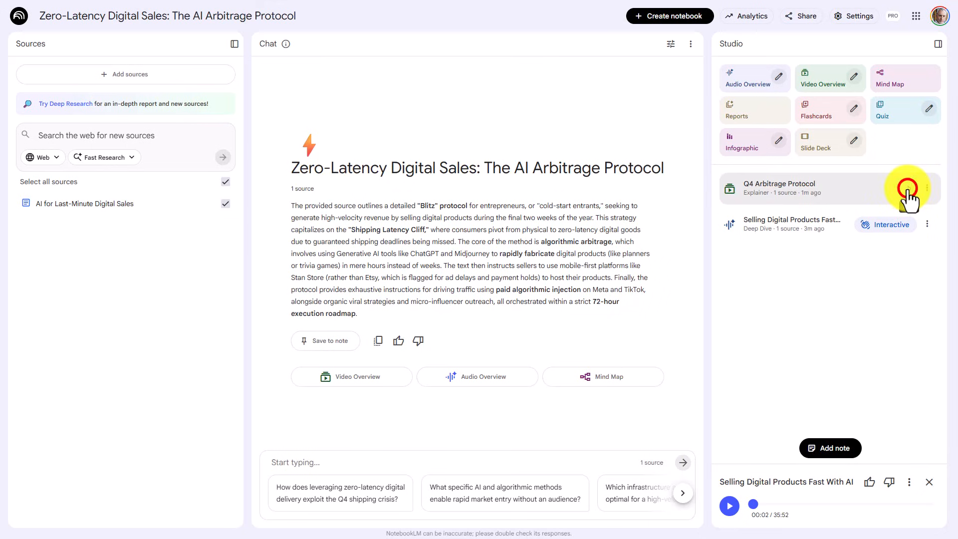
{"action": "left_click", "coordinate": [907, 190]}
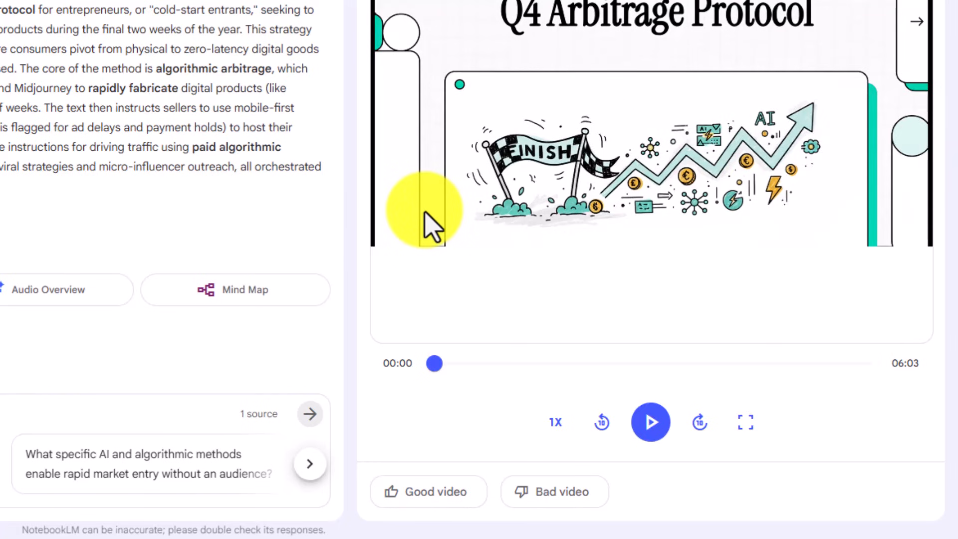
{"action": "left_click", "coordinate": [656, 364]}
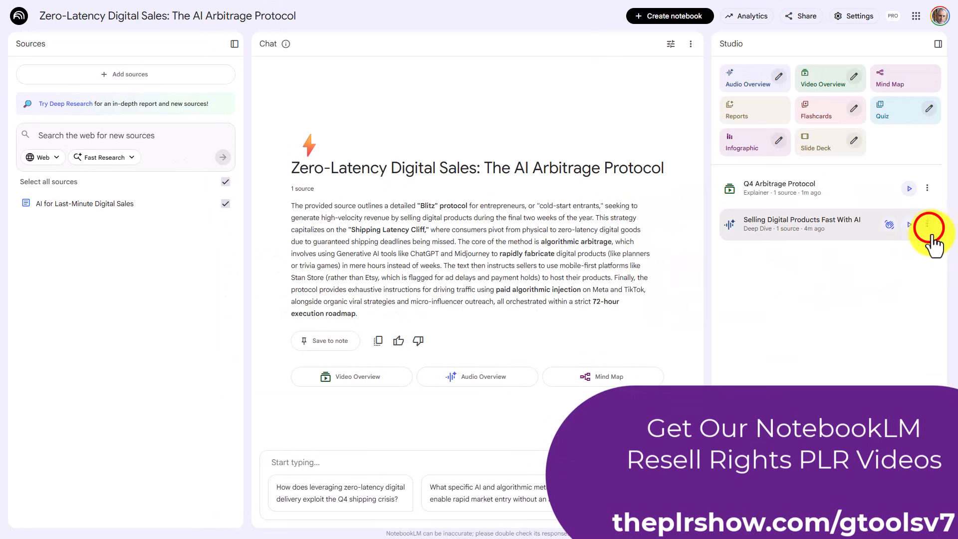
- Examine the options available for the generated Deep Dive audio and Explainer video
{"action": "left_click", "coordinate": [927, 224]}
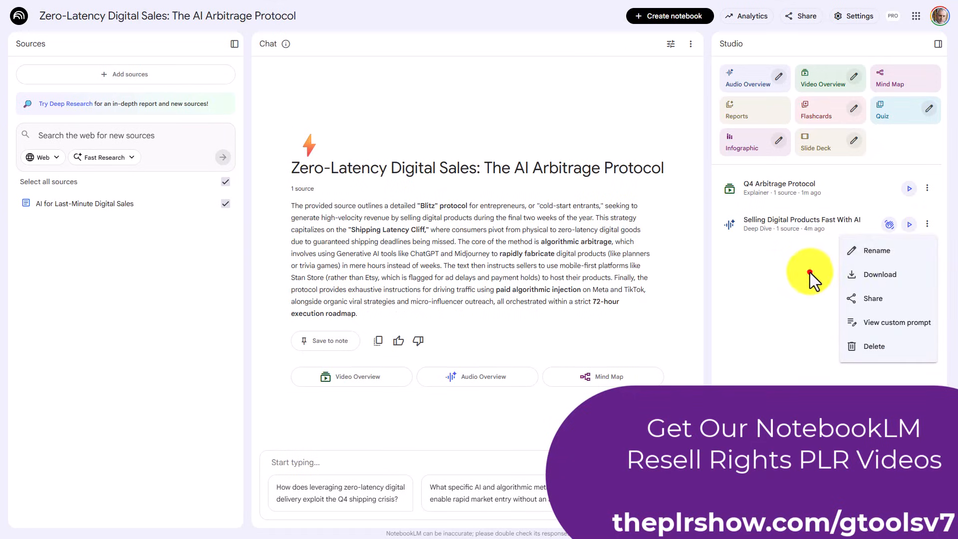
{"action": "left_click", "coordinate": [809, 272]}
{"action": "left_click", "coordinate": [923, 192]}
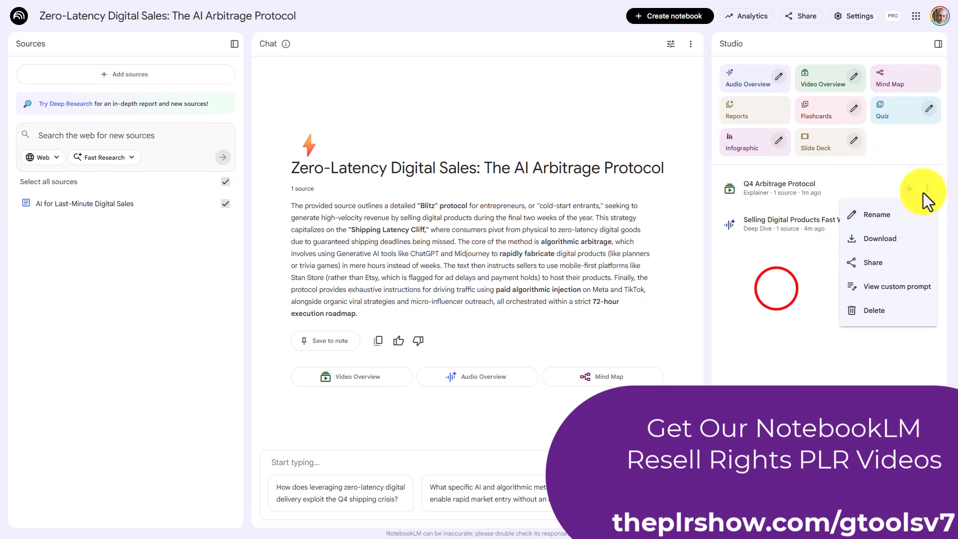
{"action": "left_click", "coordinate": [776, 289]}
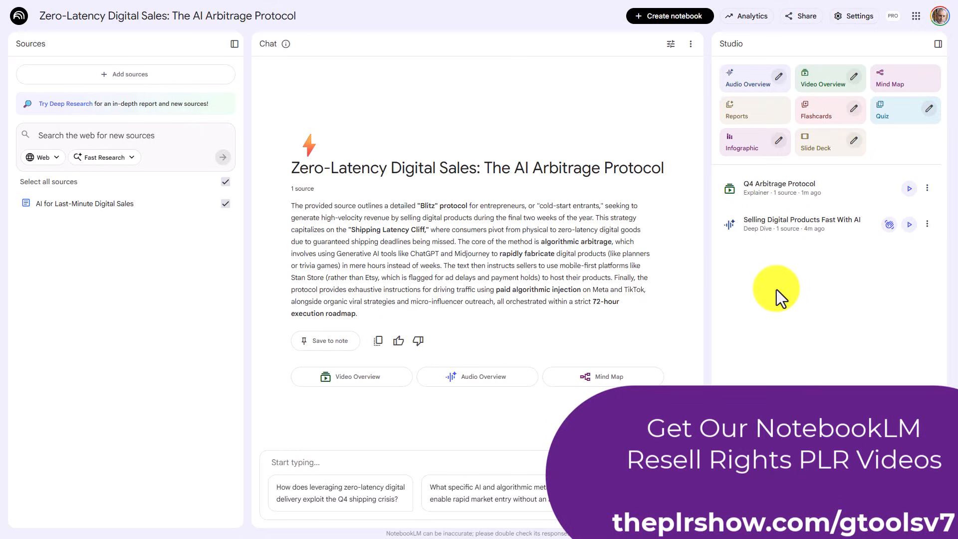